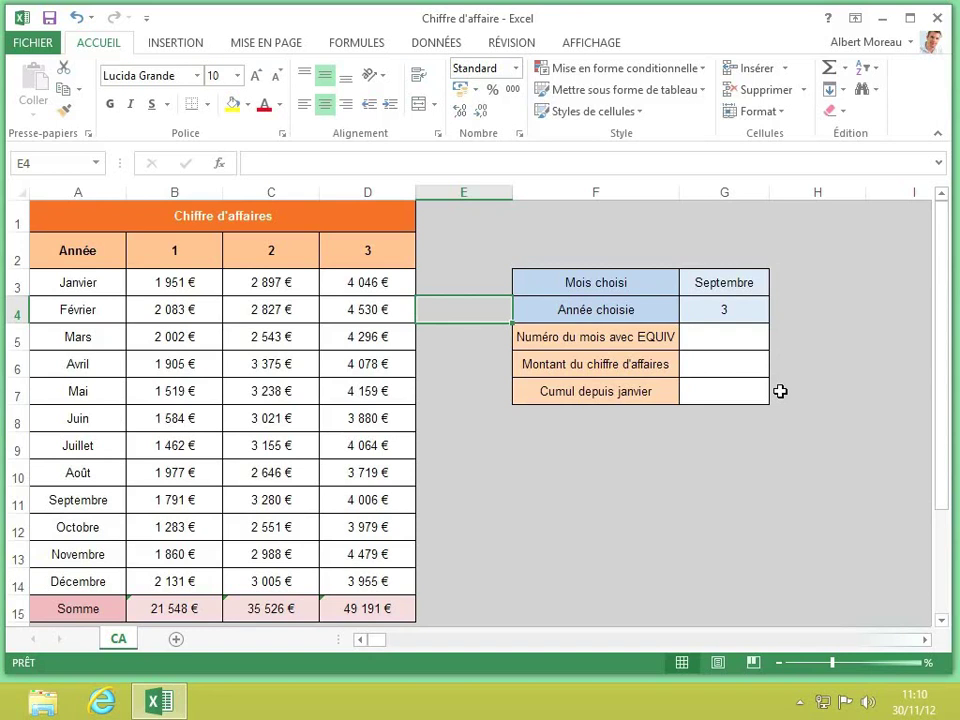
Enter =equiv(G3;A3:A14;0) in cell G5 to get the chosen month's number with an exact match
left_click(730, 344)
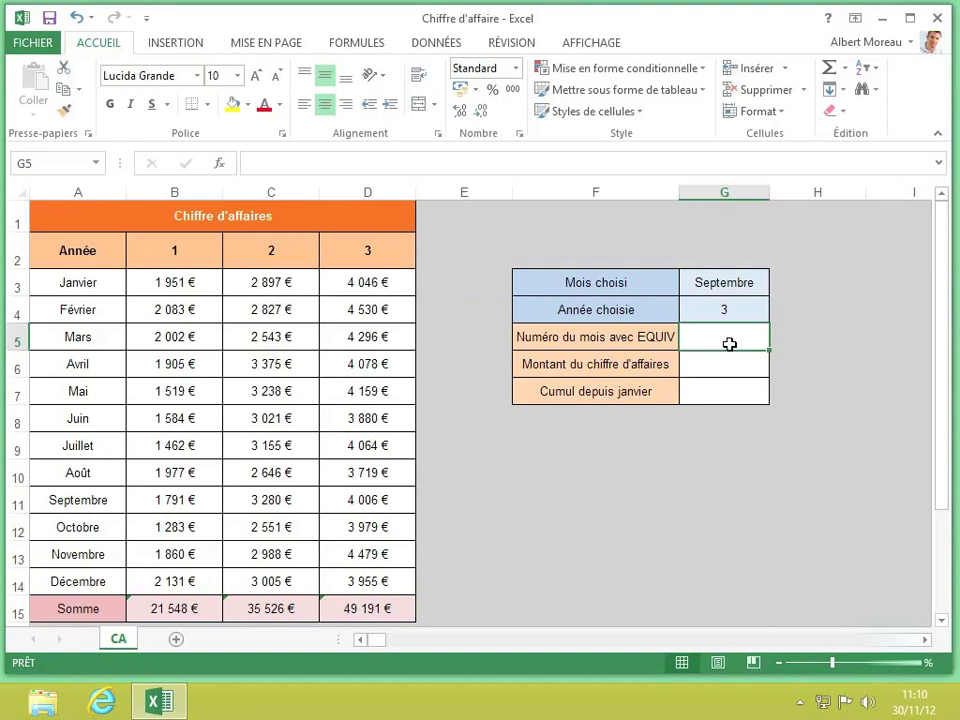
type("=")
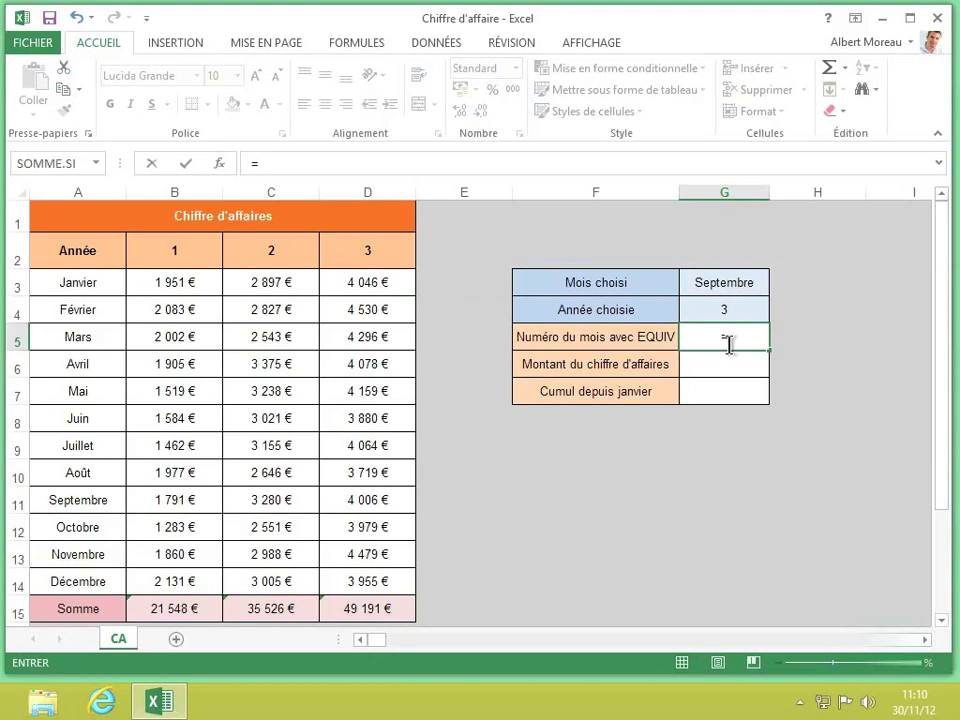
type("equiv")
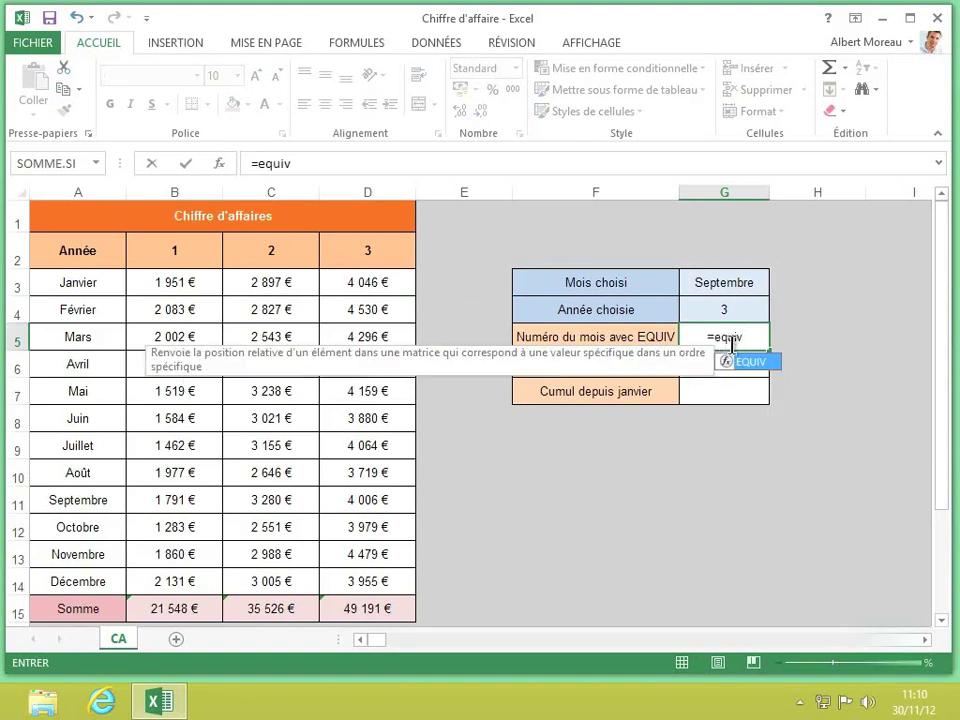
type("(")
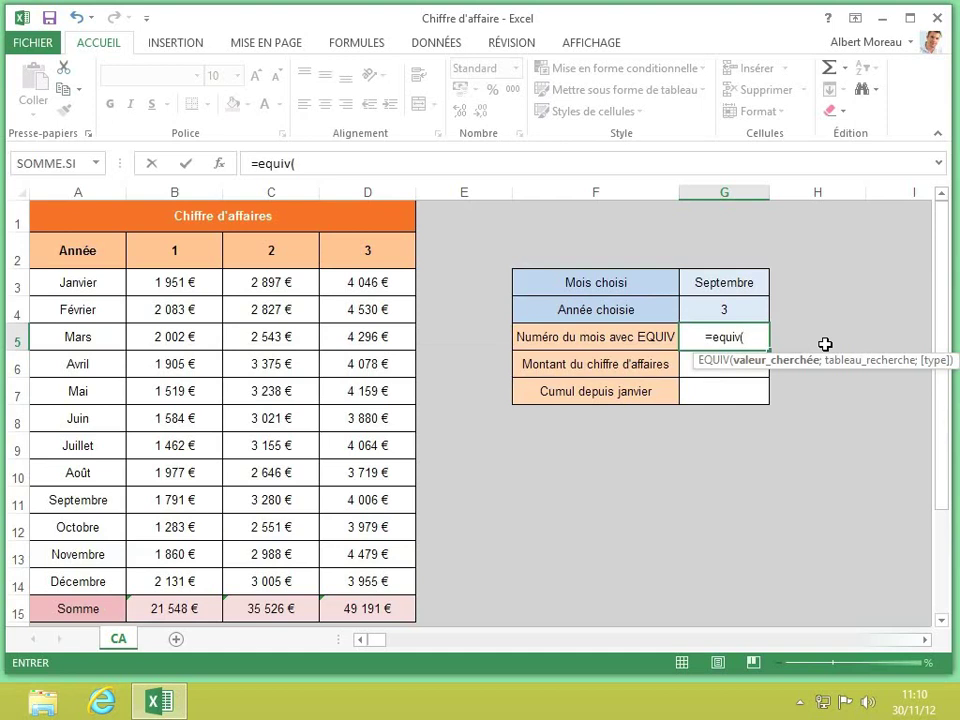
left_click(755, 284)
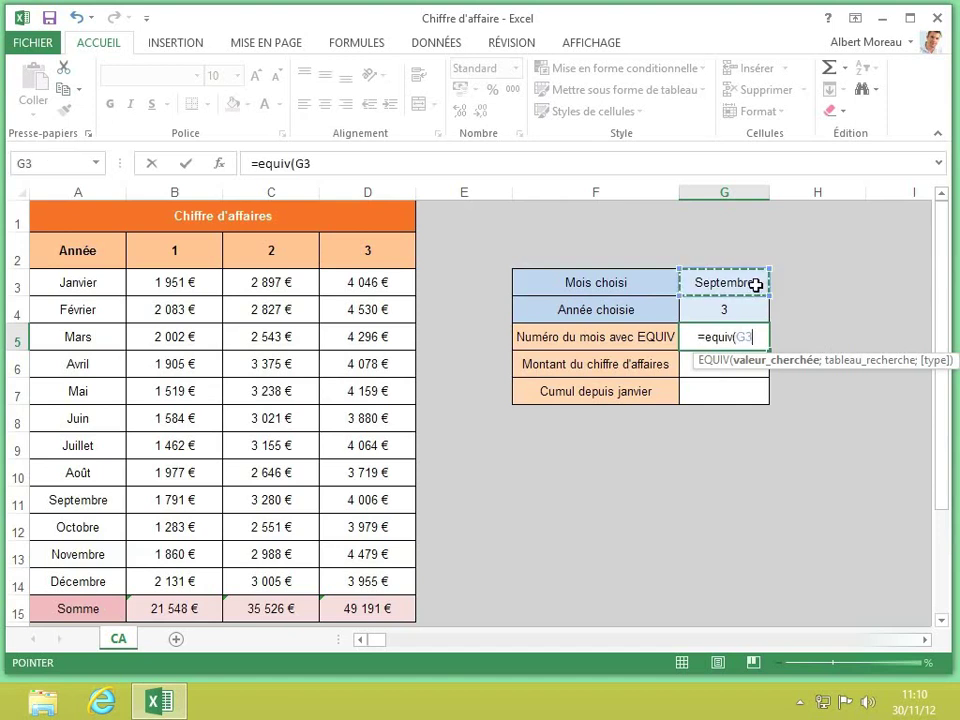
type(";")
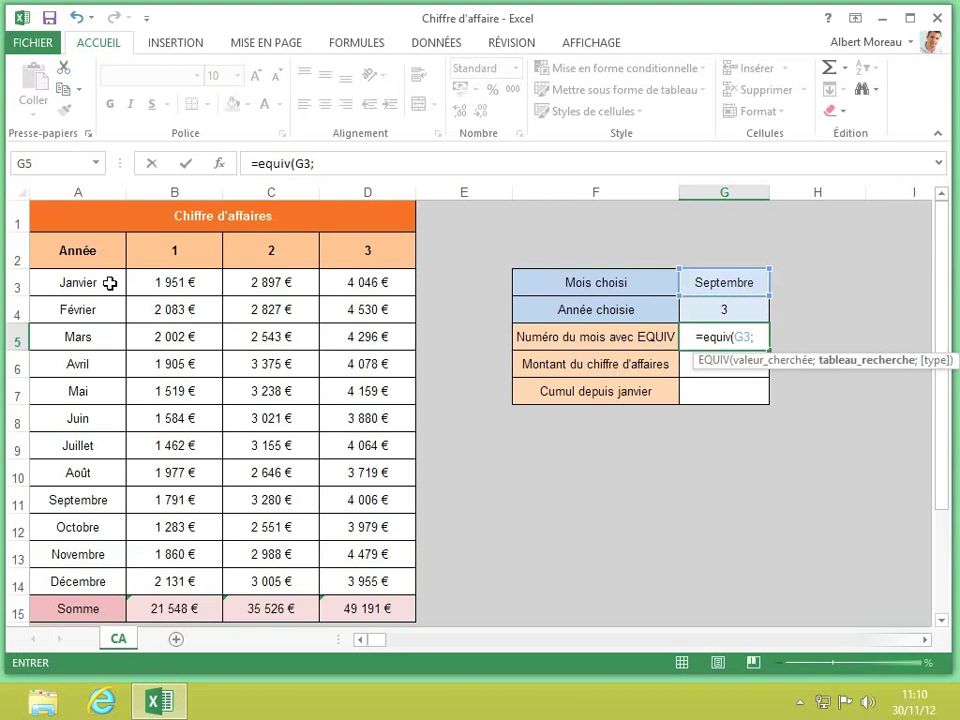
left_click_drag(109, 283, 107, 589)
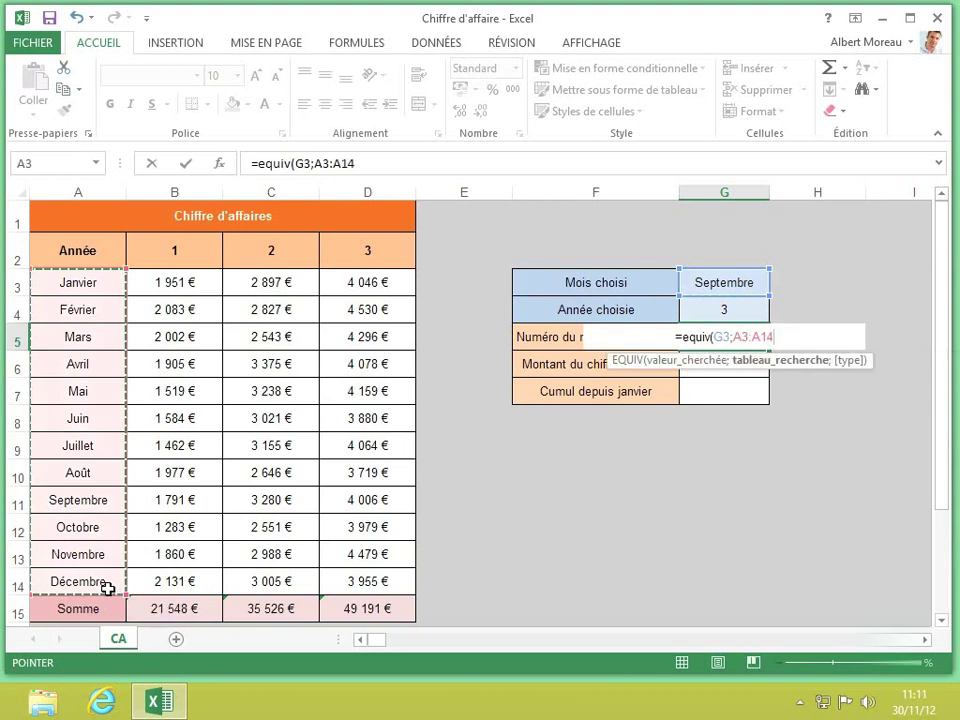
type(";")
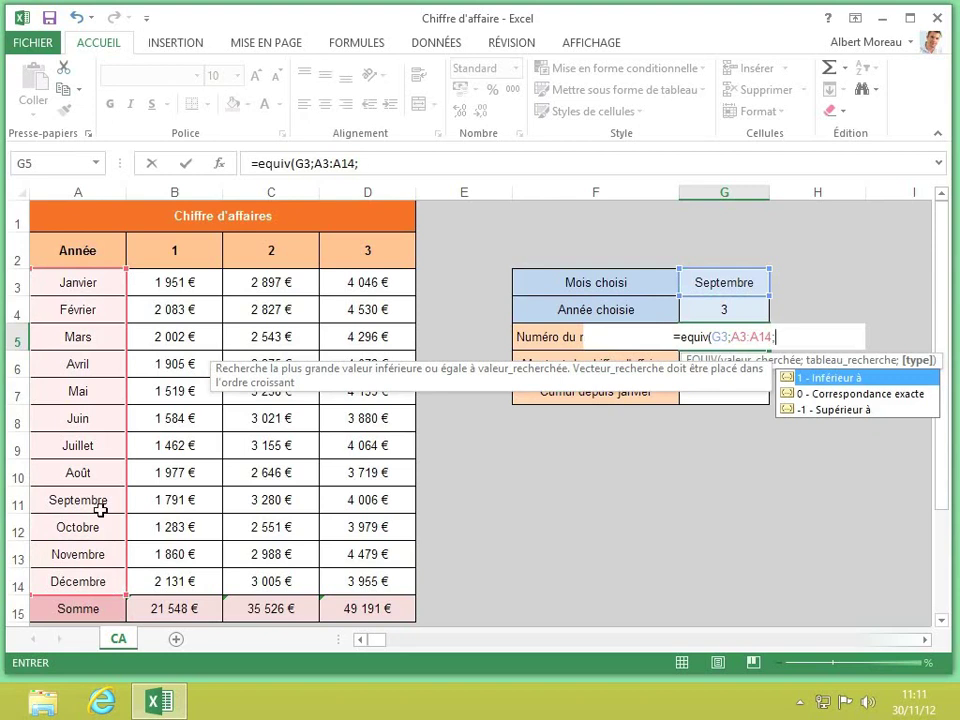
type("0)")
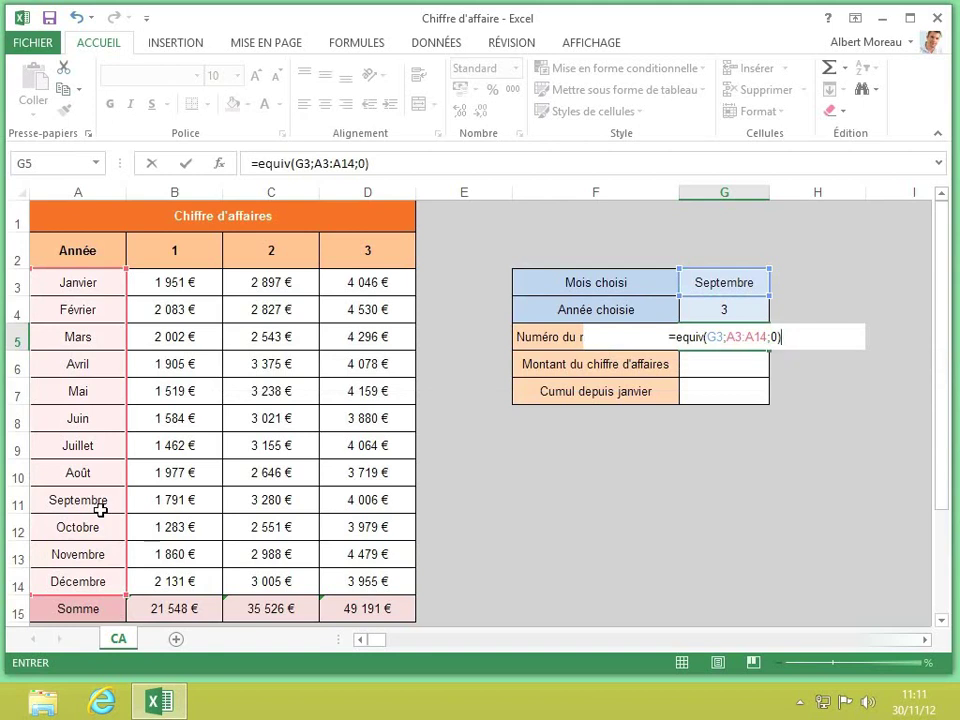
key("Return")
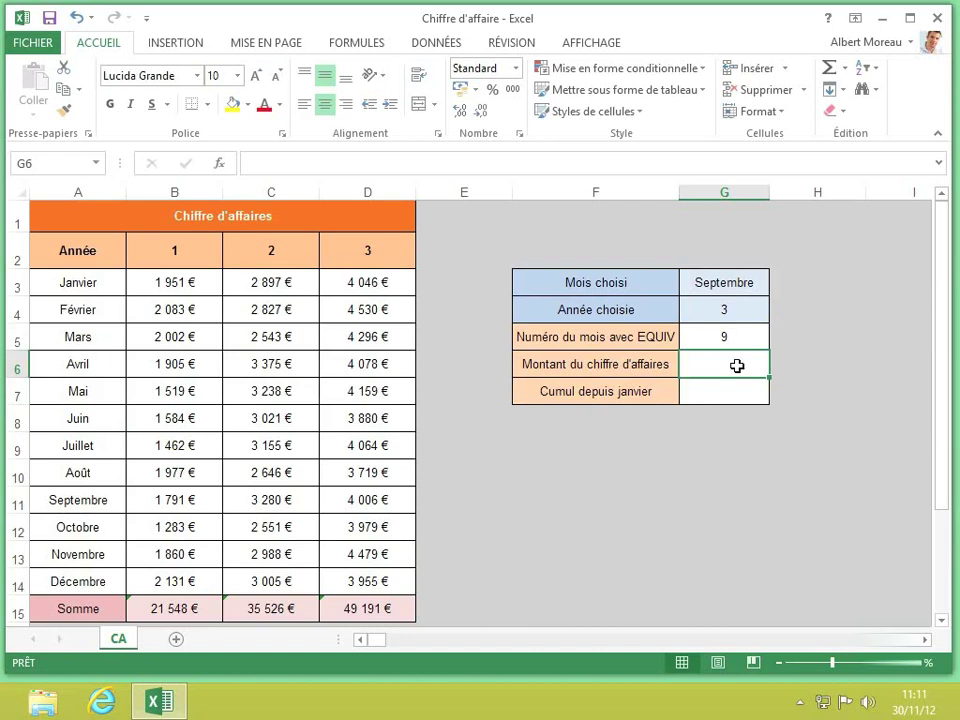
Enter =decaler(A2;G5;G4) in cell G6 to retrieve the revenue for the chosen month and year
type("=")
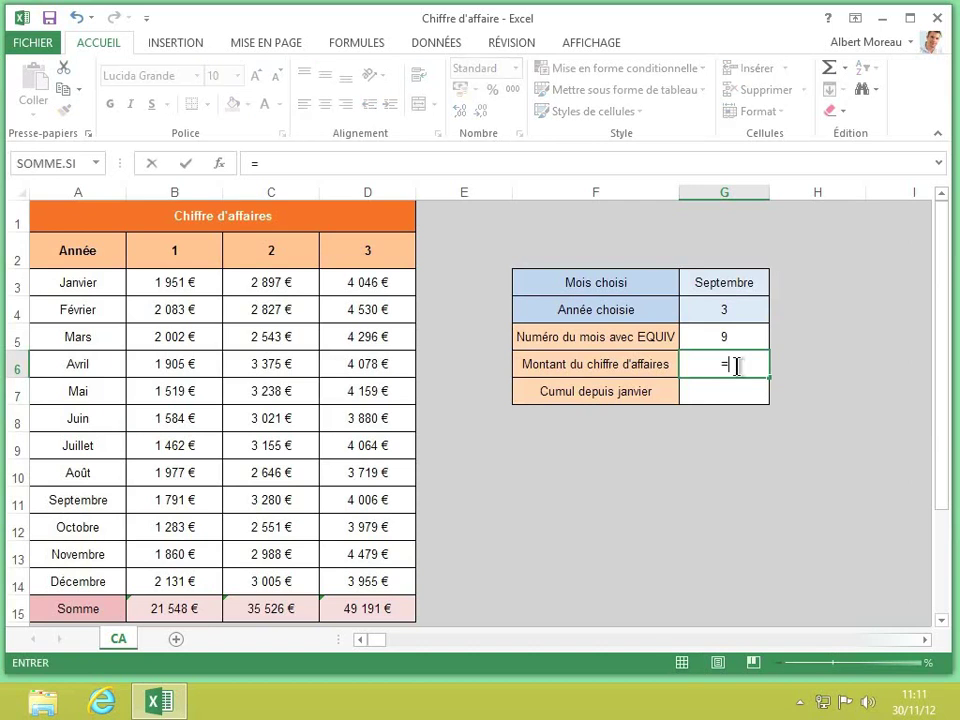
type("decaler(")
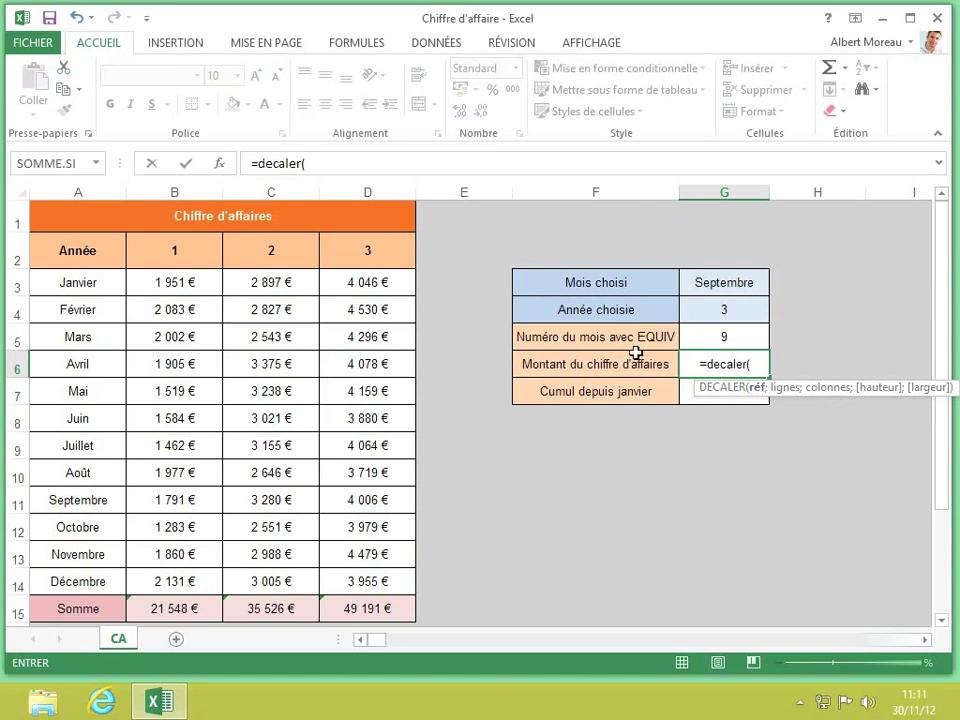
left_click(75, 251)
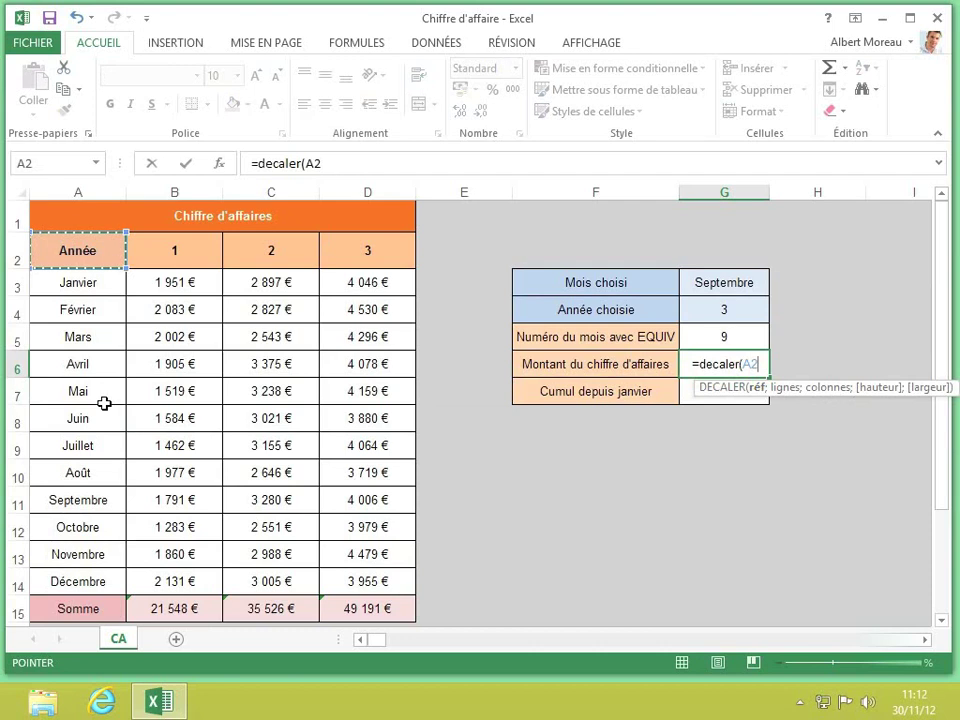
type(";")
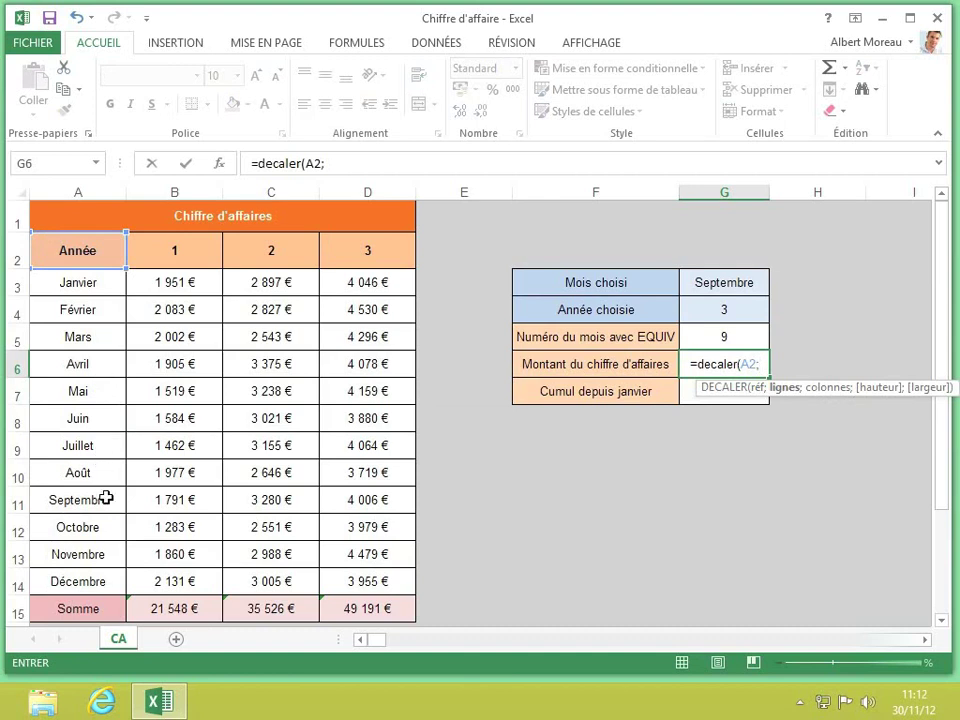
left_click(747, 336)
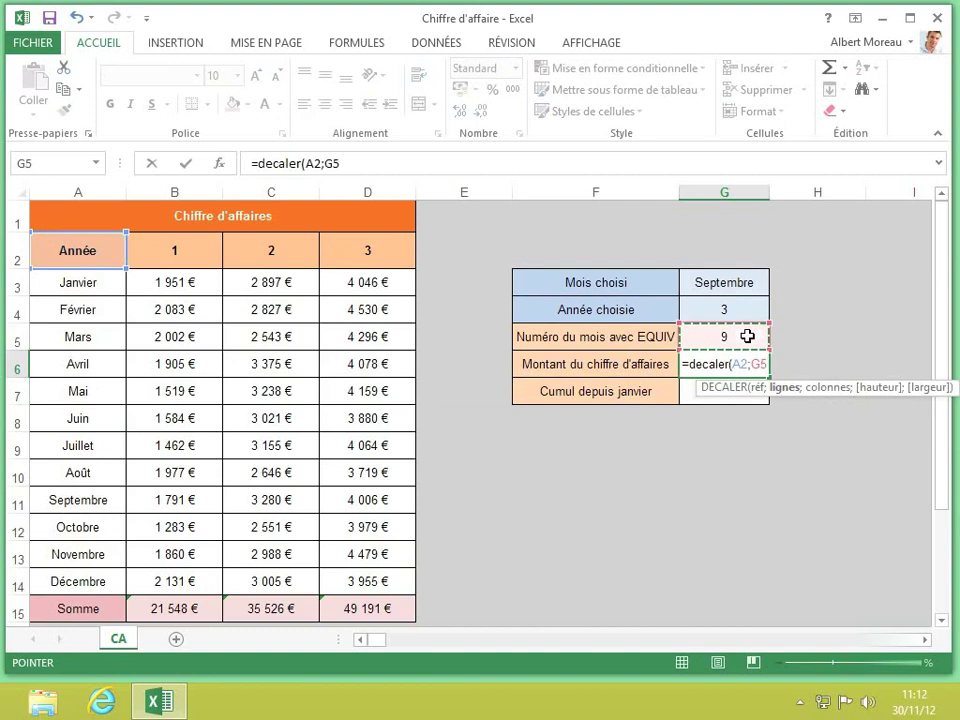
type(";")
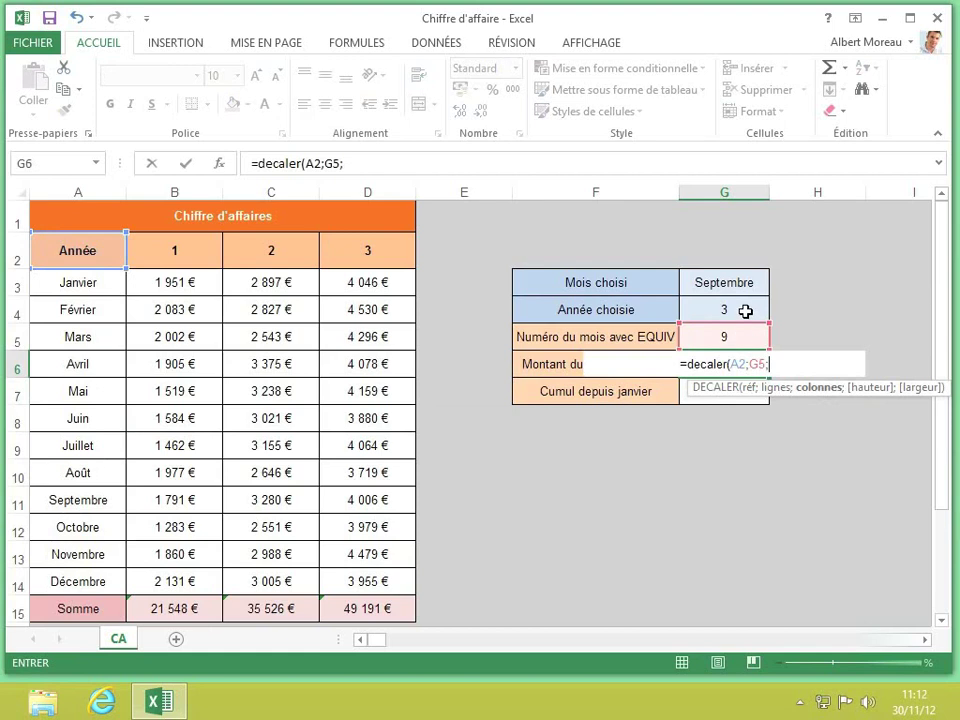
left_click(745, 311)
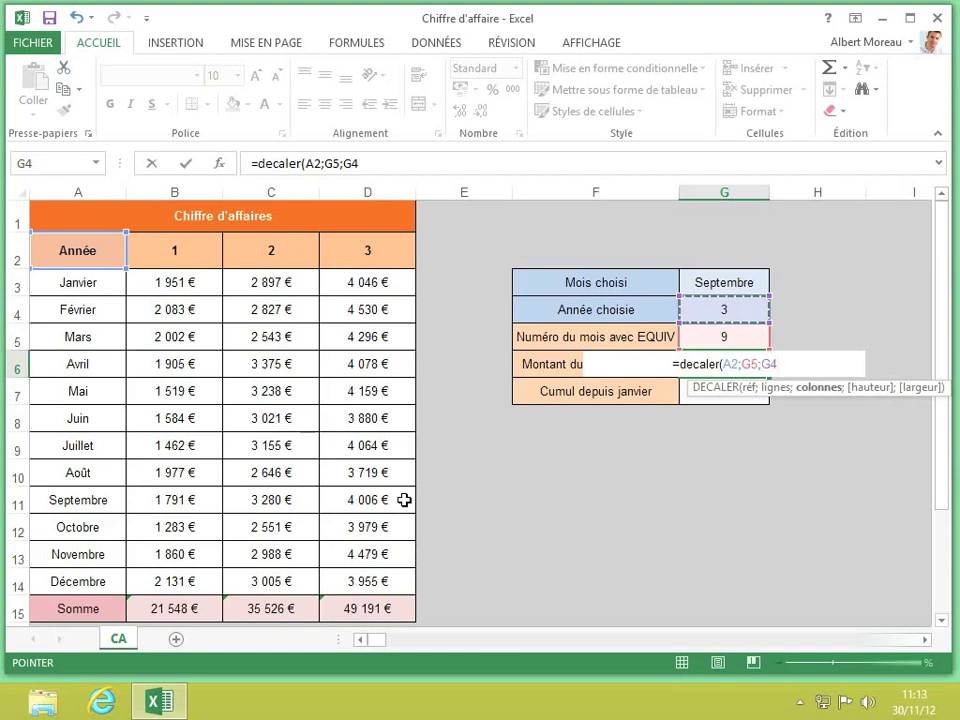
type(")")
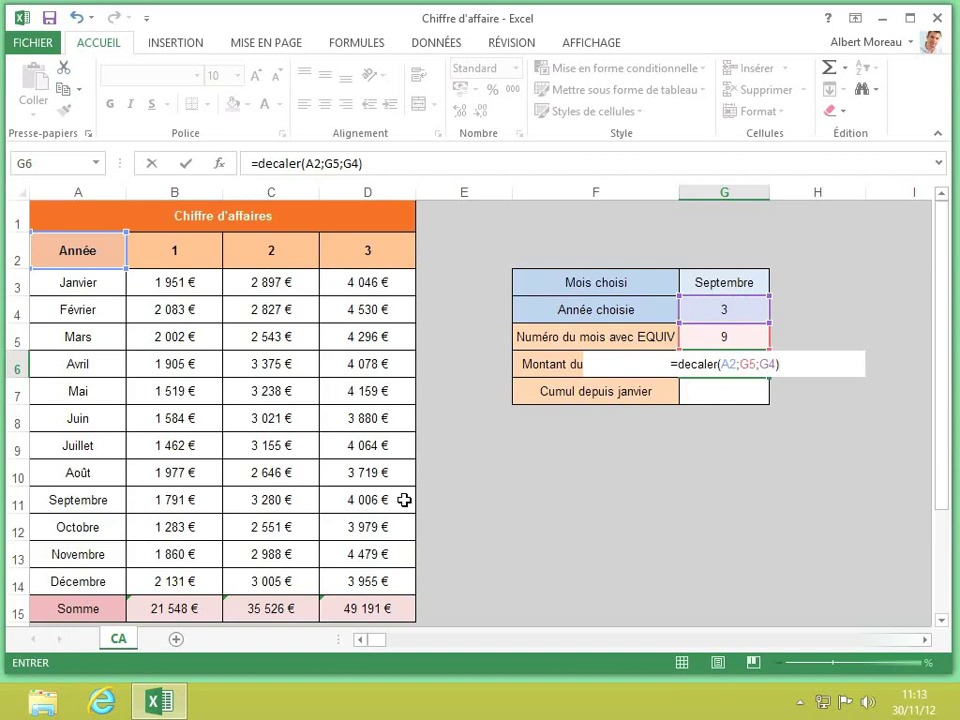
key("Return")
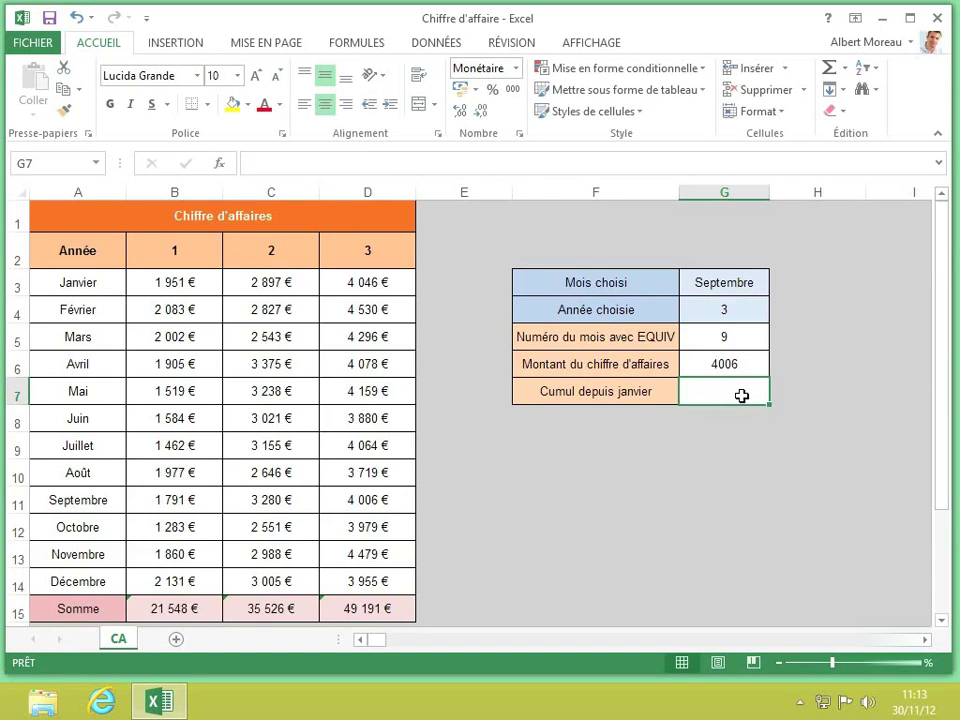
Write =somme(decaler(A2;1;G4;G5;1) in cell G7 to total the chosen year's revenue since January
type("=somme")
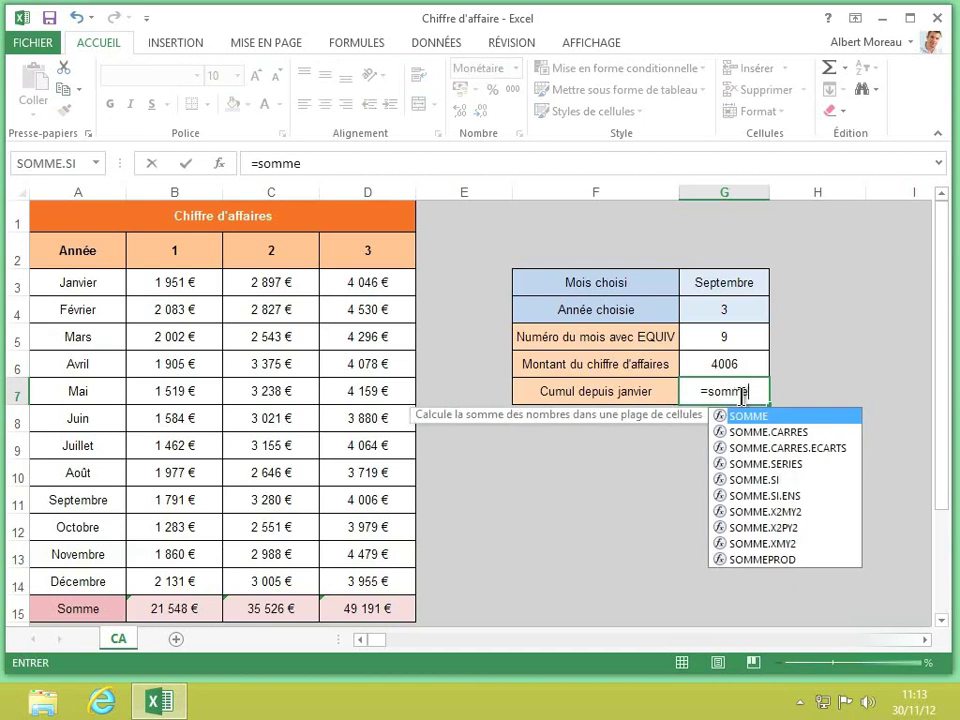
type("(")
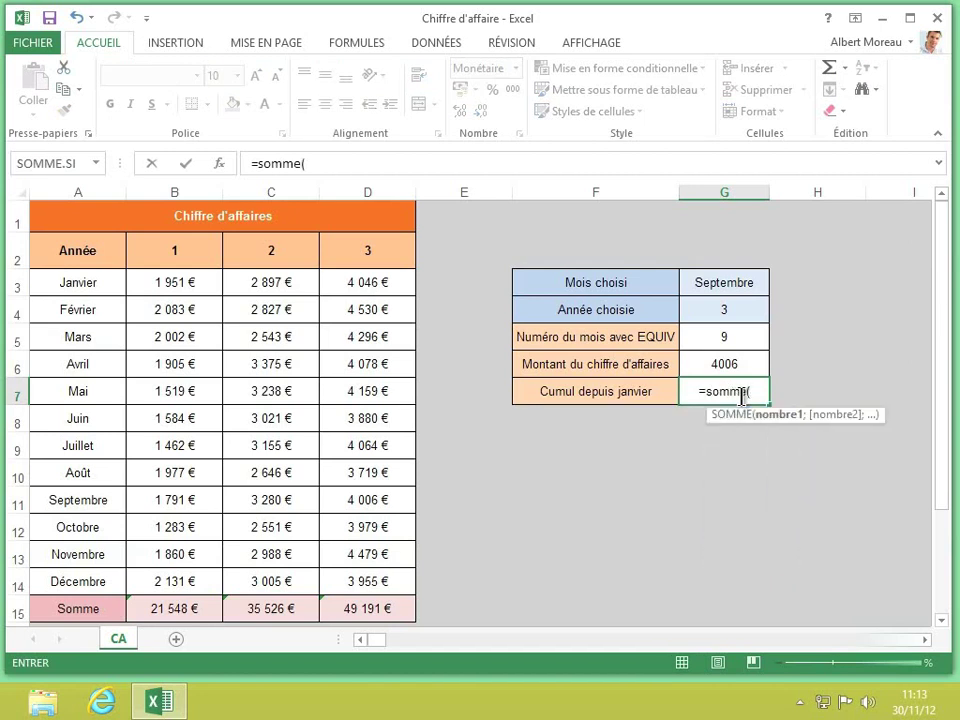
type("decale")
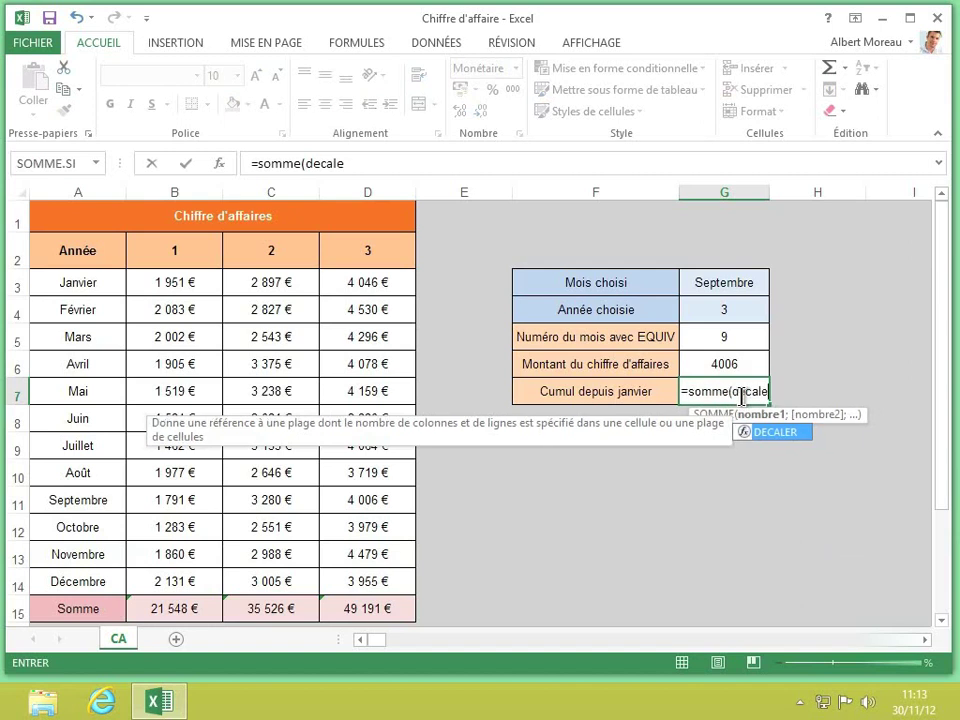
type("r(")
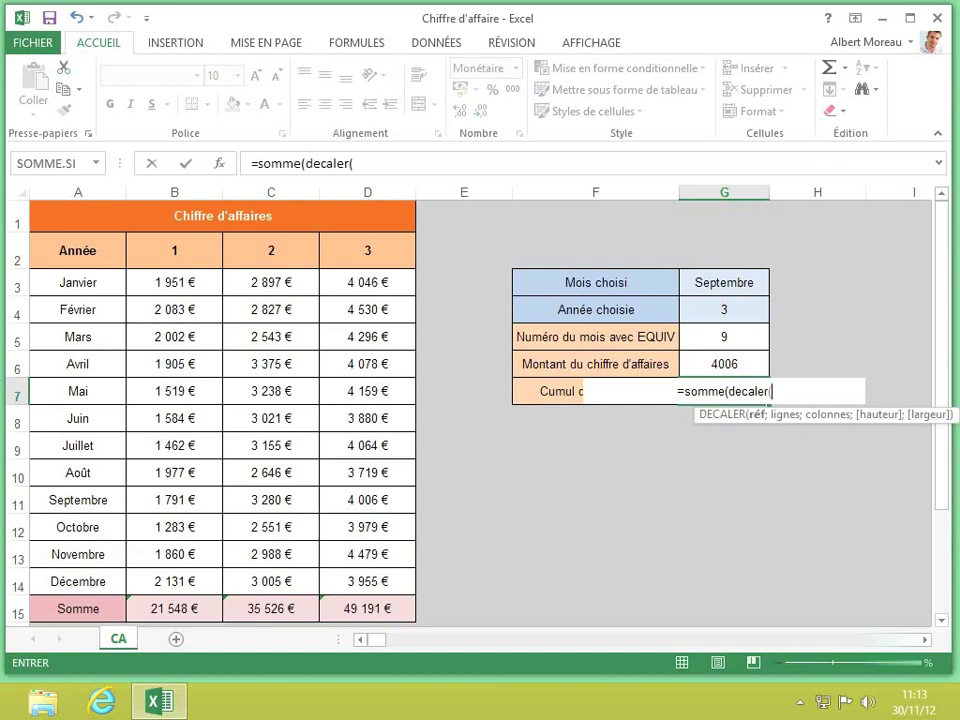
left_click(103, 253)
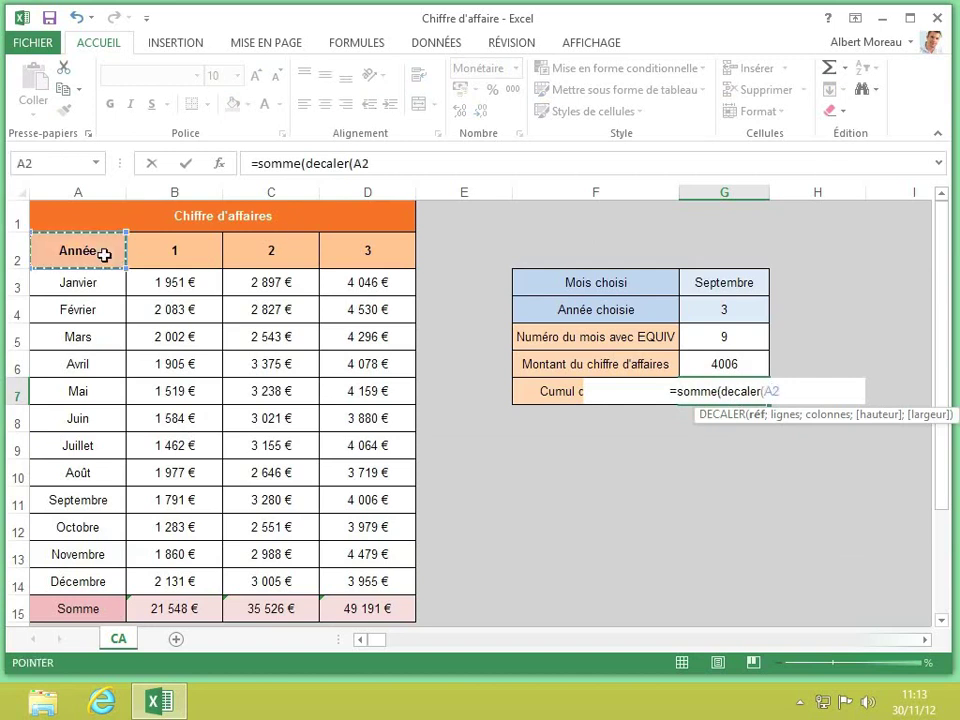
type(";")
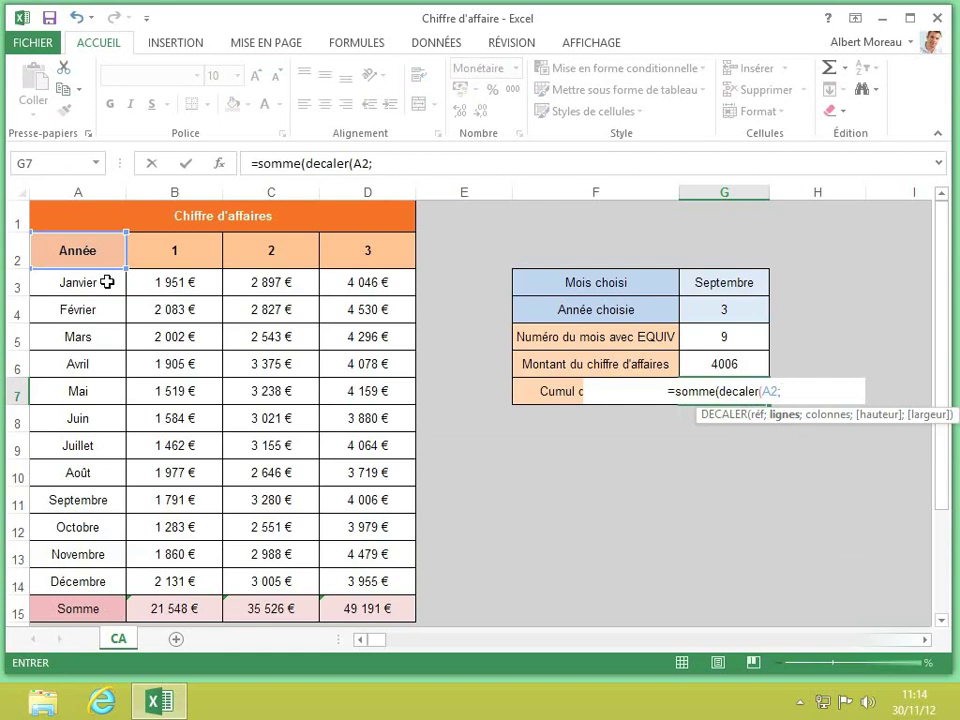
type("1")
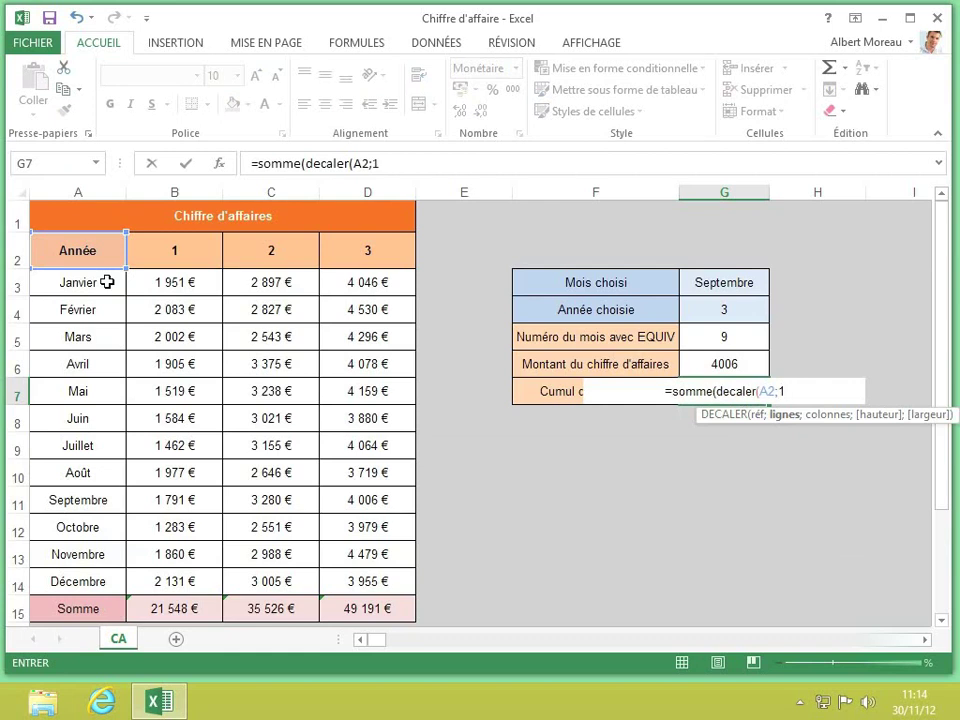
type(";")
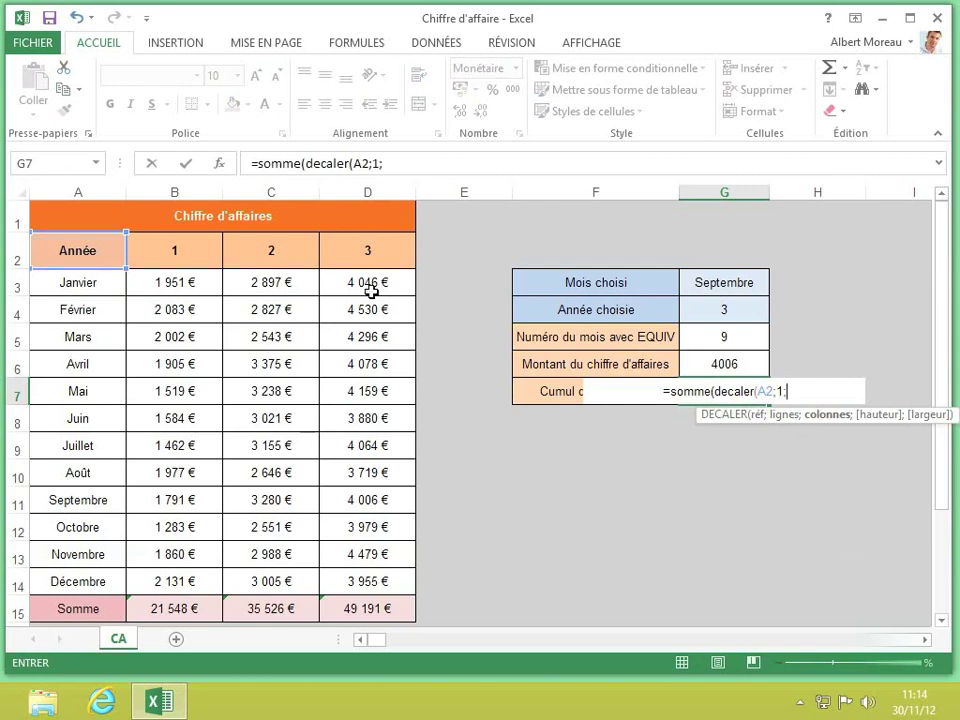
left_click(748, 310)
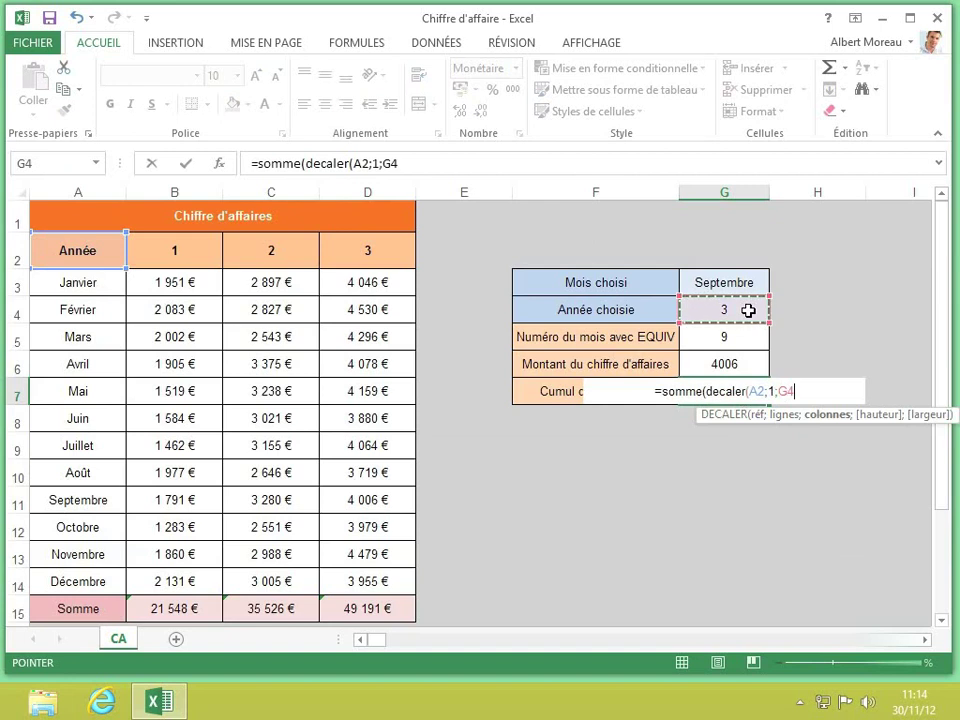
type(";")
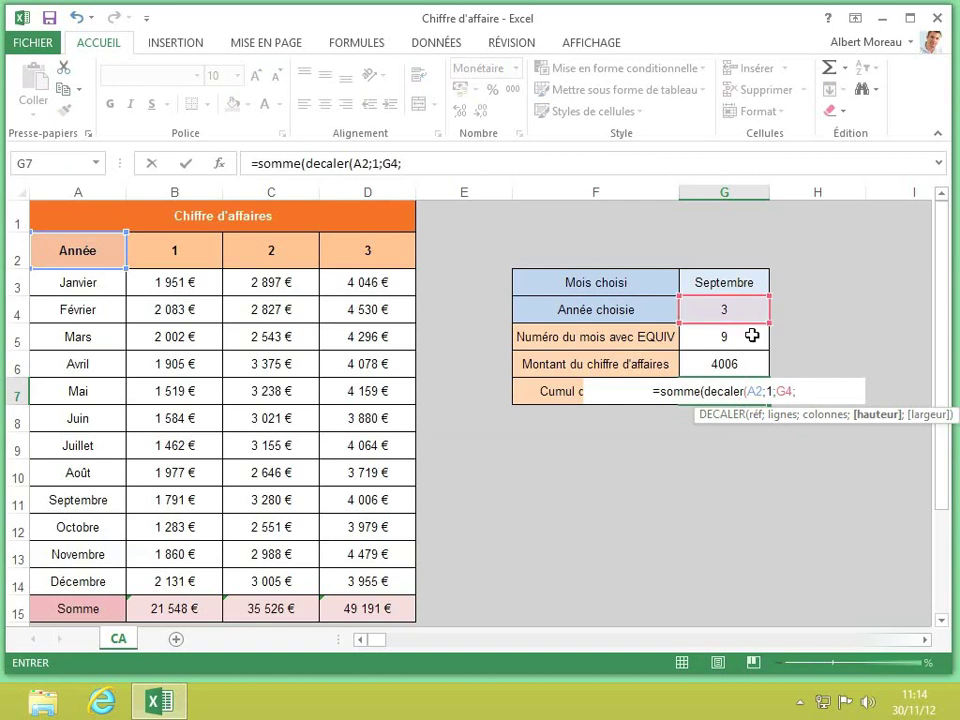
left_click(752, 336)
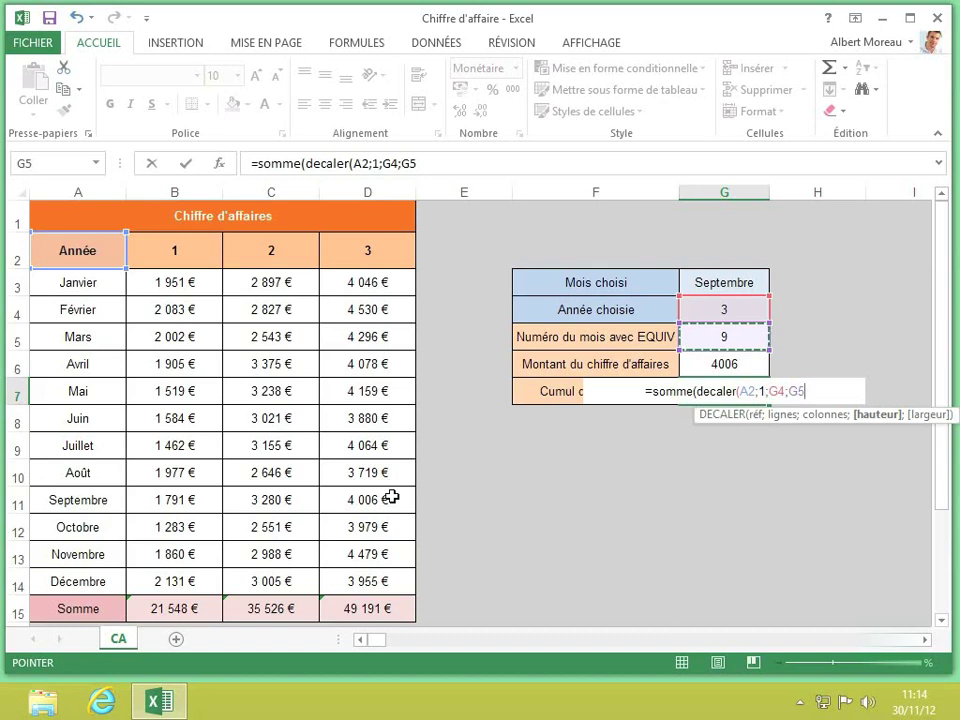
type(";1")
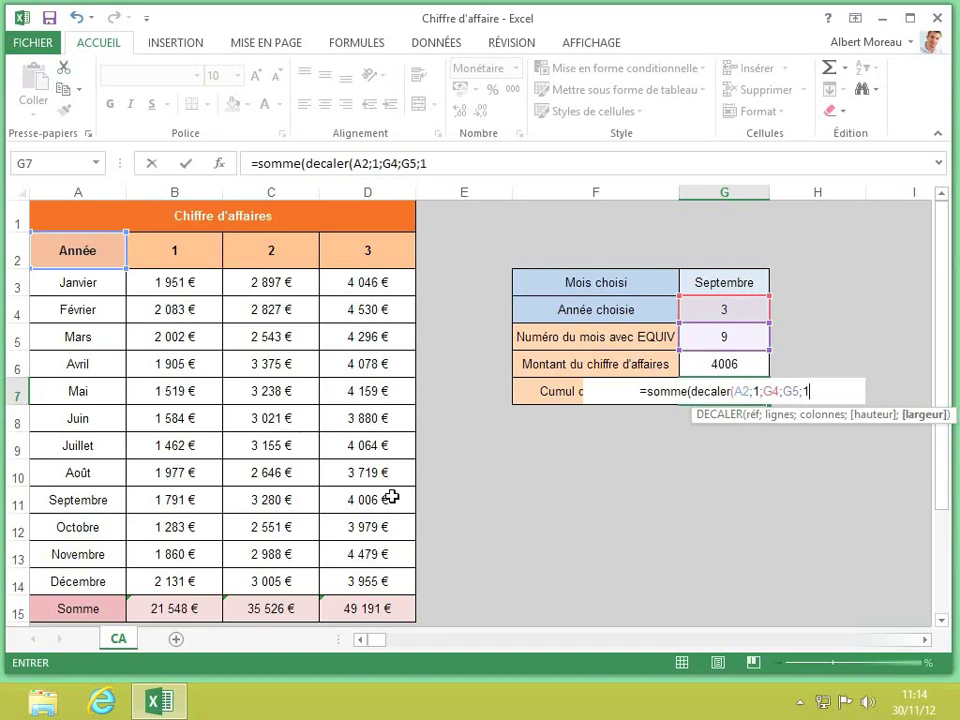
type(")")
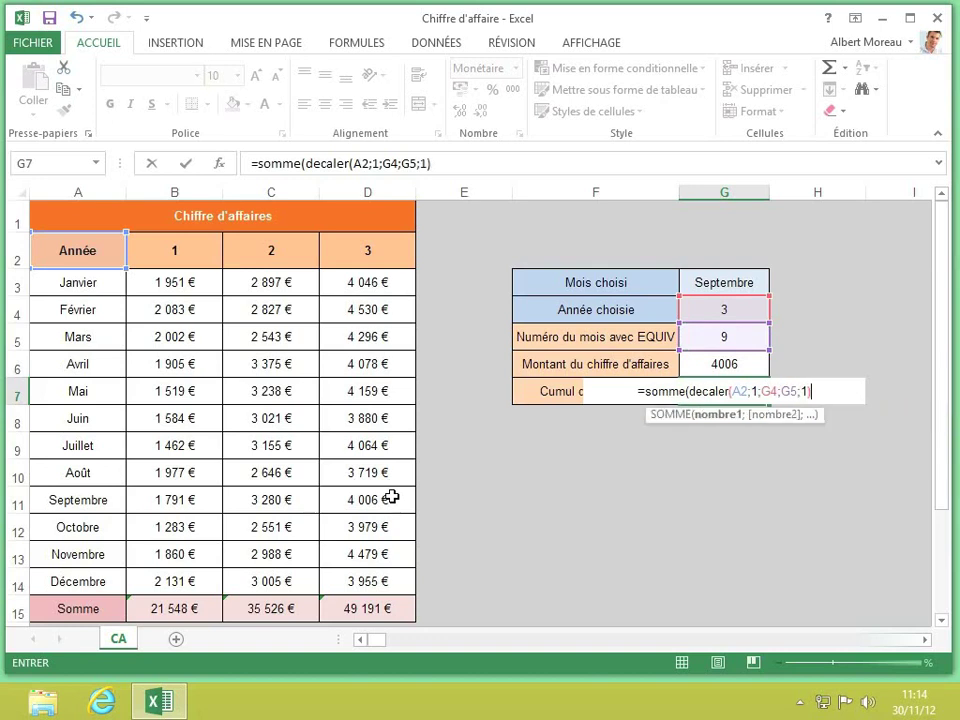
Validate the G7 formula and accept the proposed correction to =somme(decaler(A2;1;G4;G5;1))
key("Return")
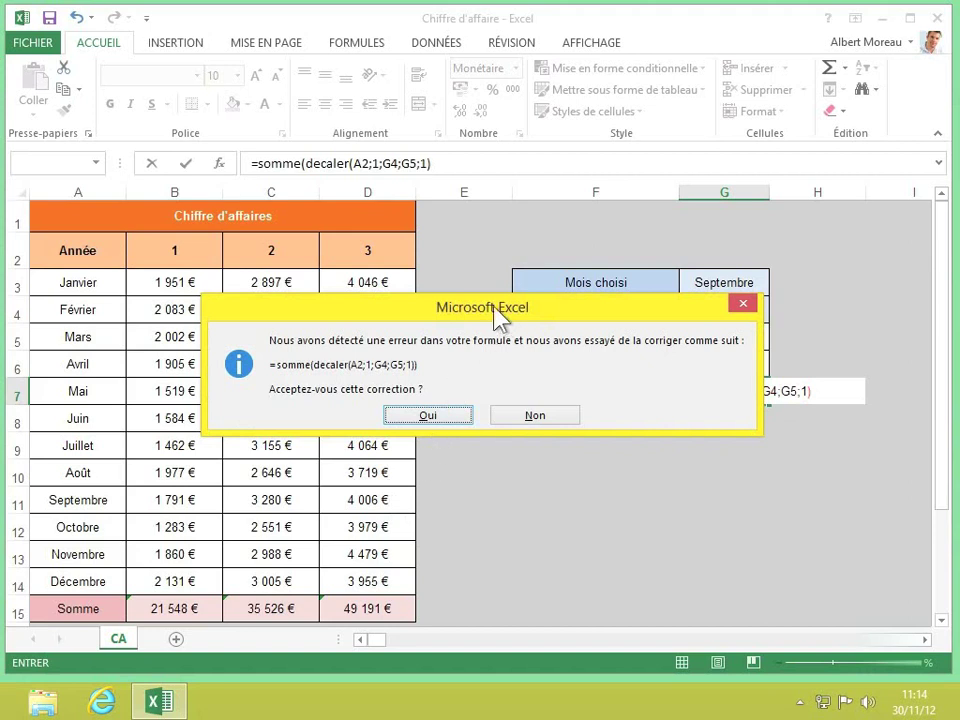
left_click_drag(501, 319, 591, 447)
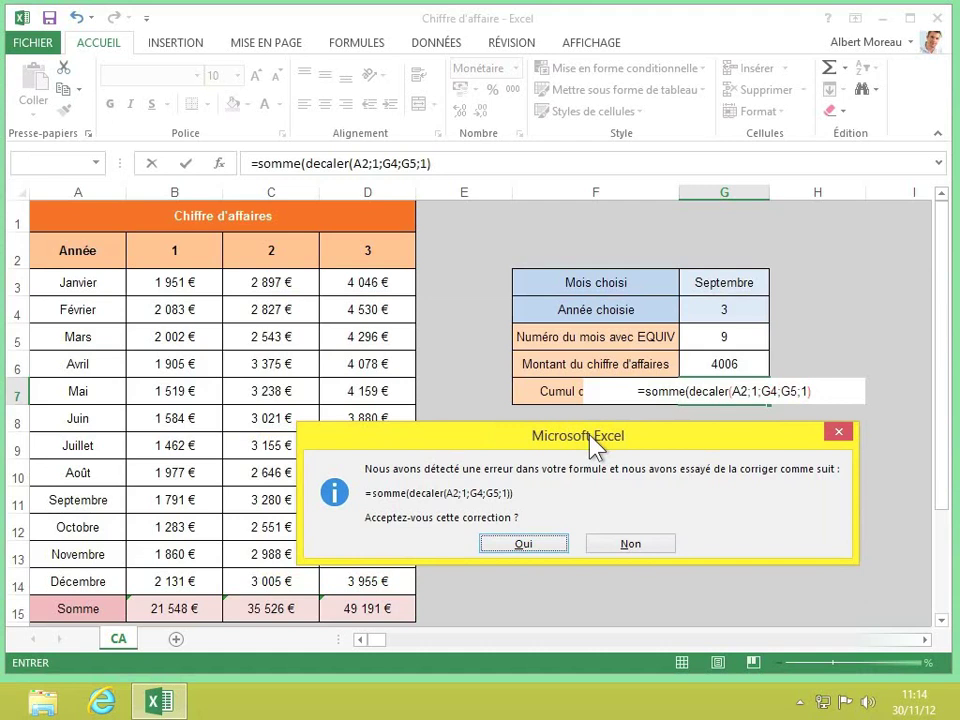
left_click(522, 546)
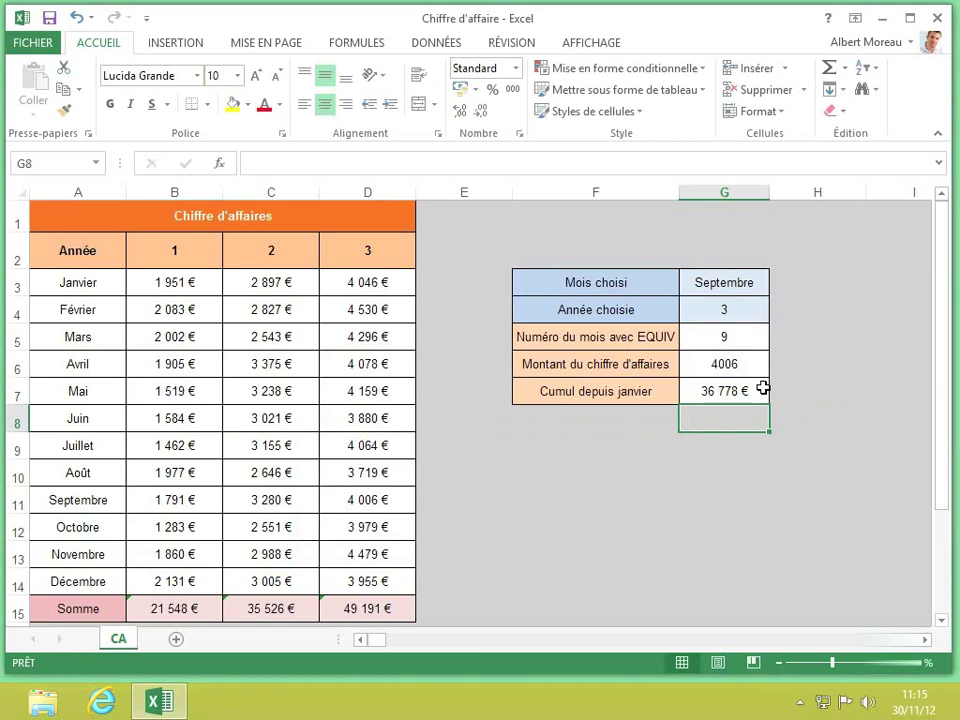
Set the chosen month in cell G3 to Décembre
left_click(752, 283)
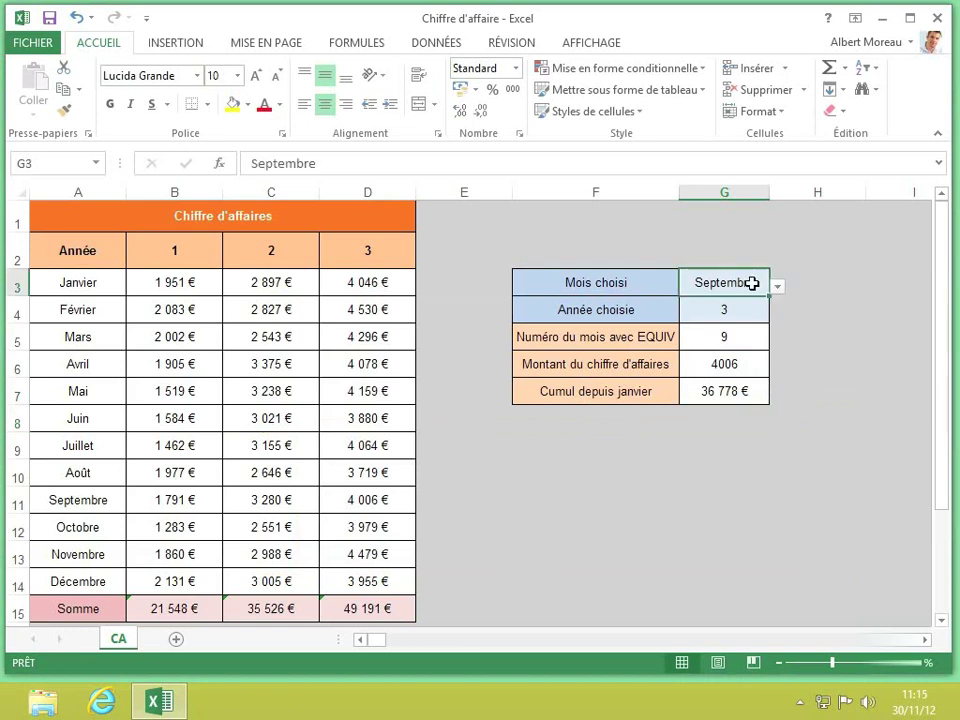
left_click(777, 286)
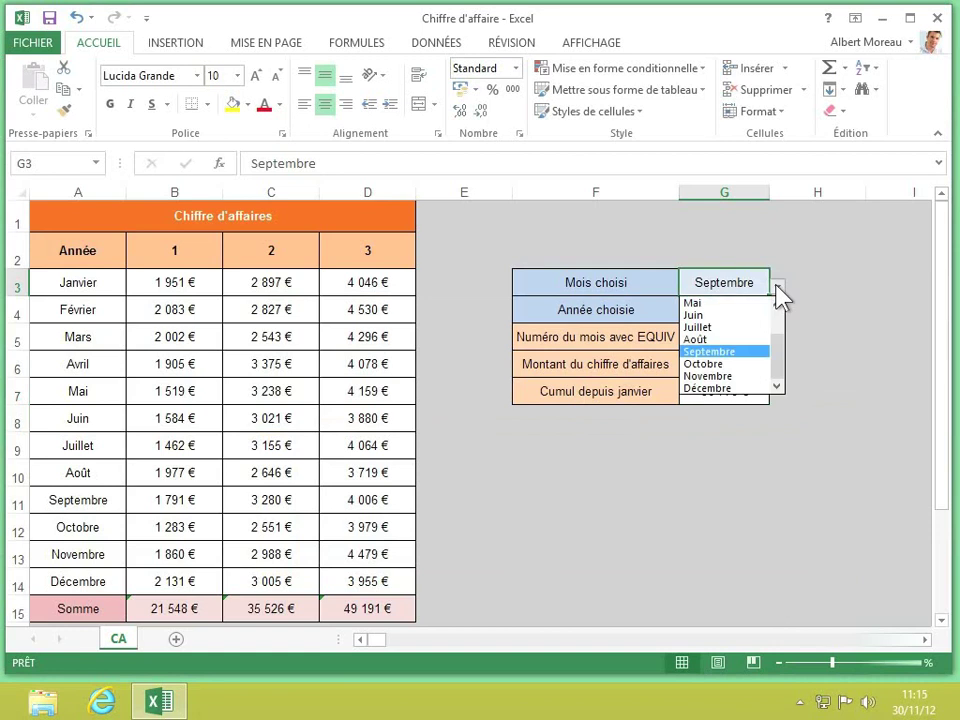
left_click(712, 388)
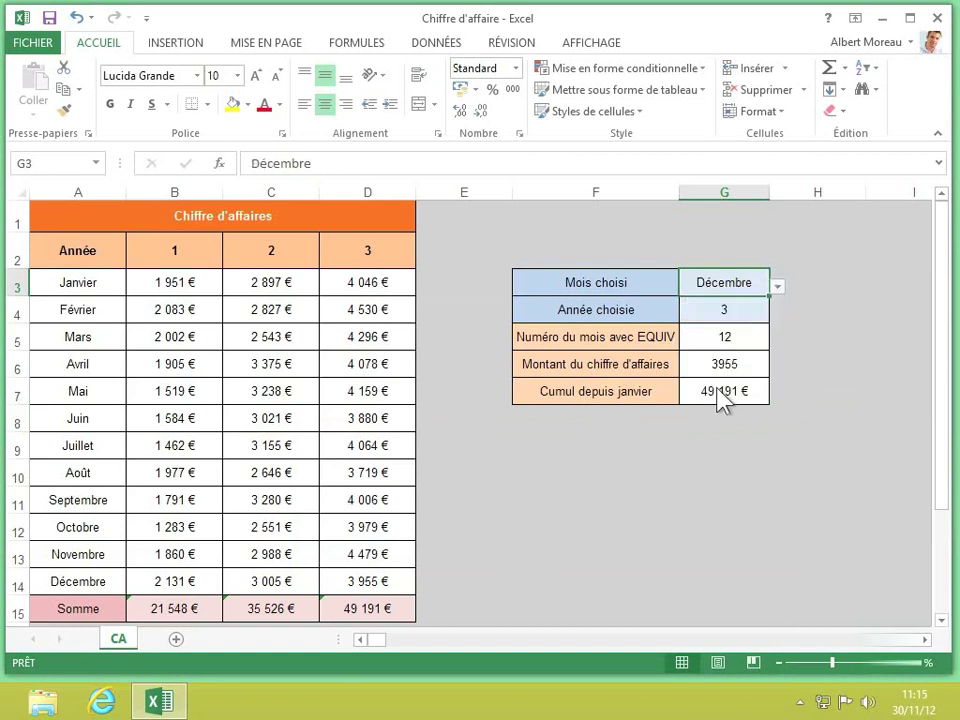